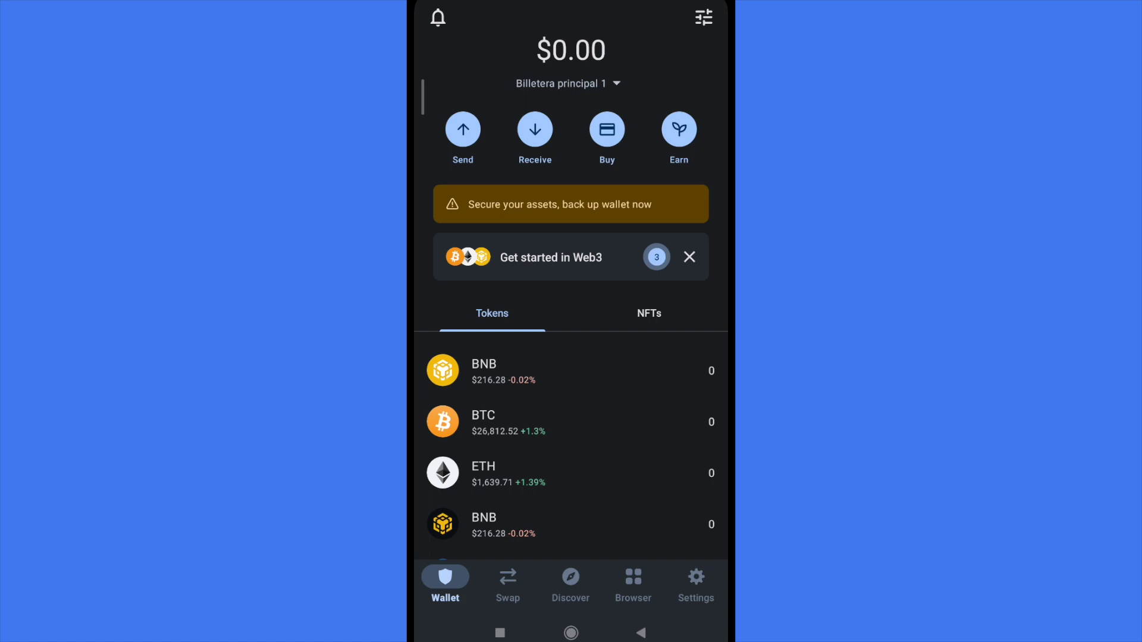
# Open Trust Wallet's DApp browser and enter the address wallet.krystal.app
pyautogui.click(632, 584)
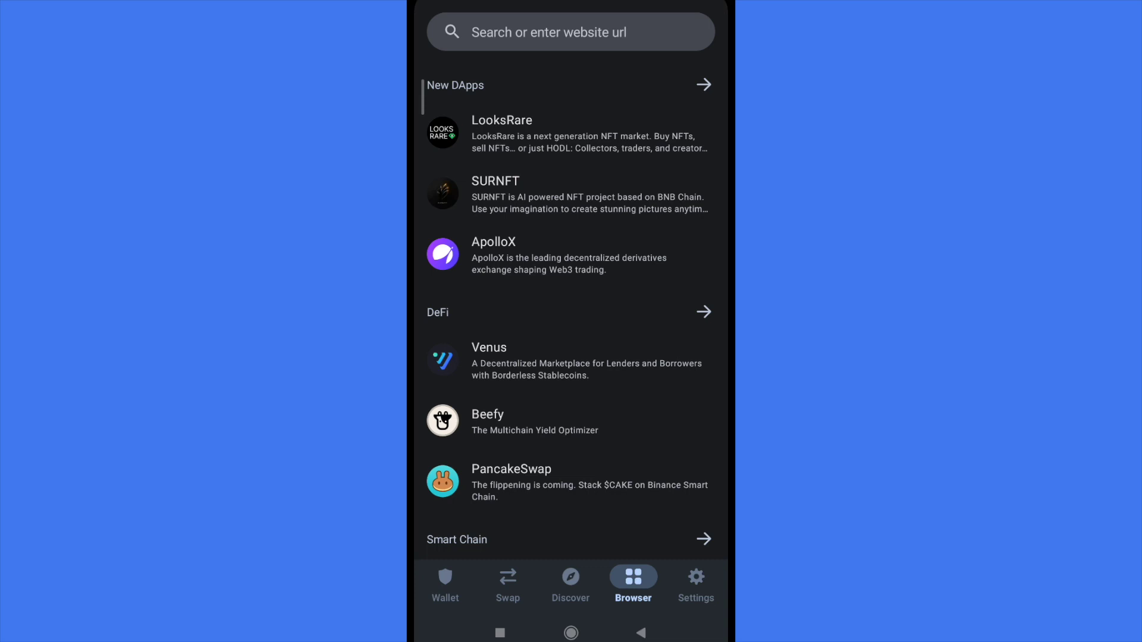
pyautogui.click(572, 32)
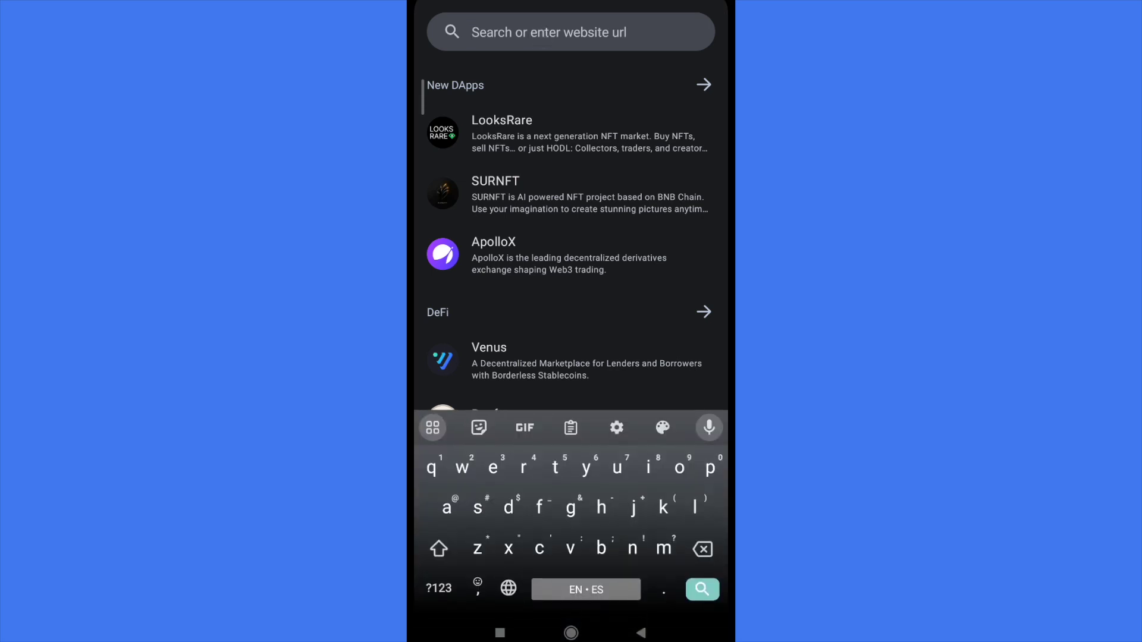
pyautogui.write('wall')
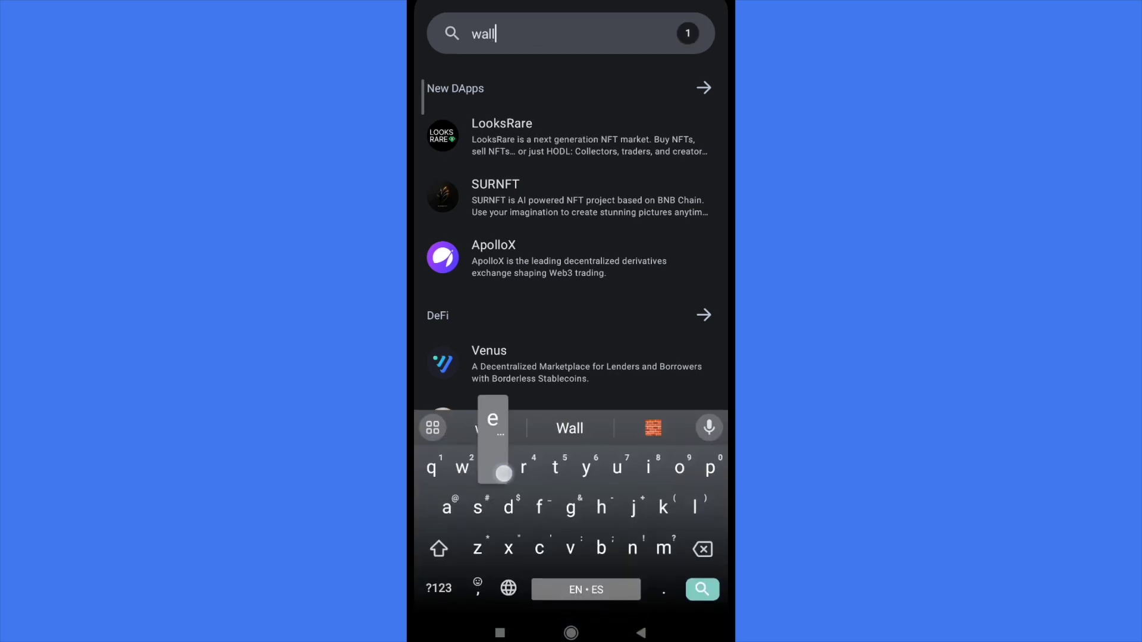
pyautogui.write('et.kt')
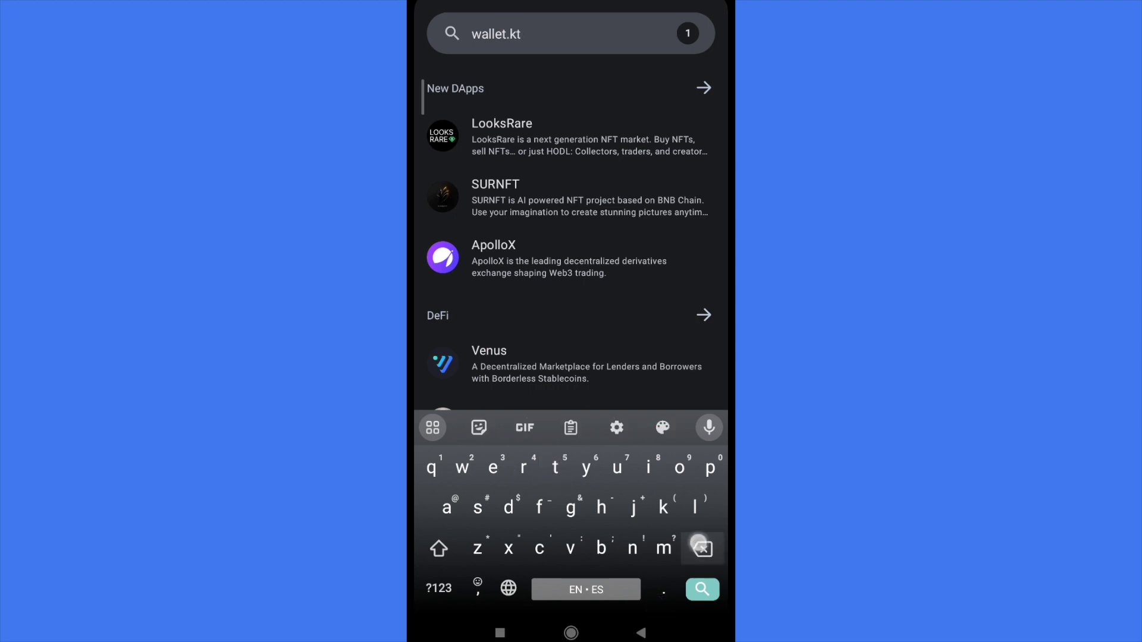
pyautogui.press('BackSpace')
pyautogui.write('rysta')
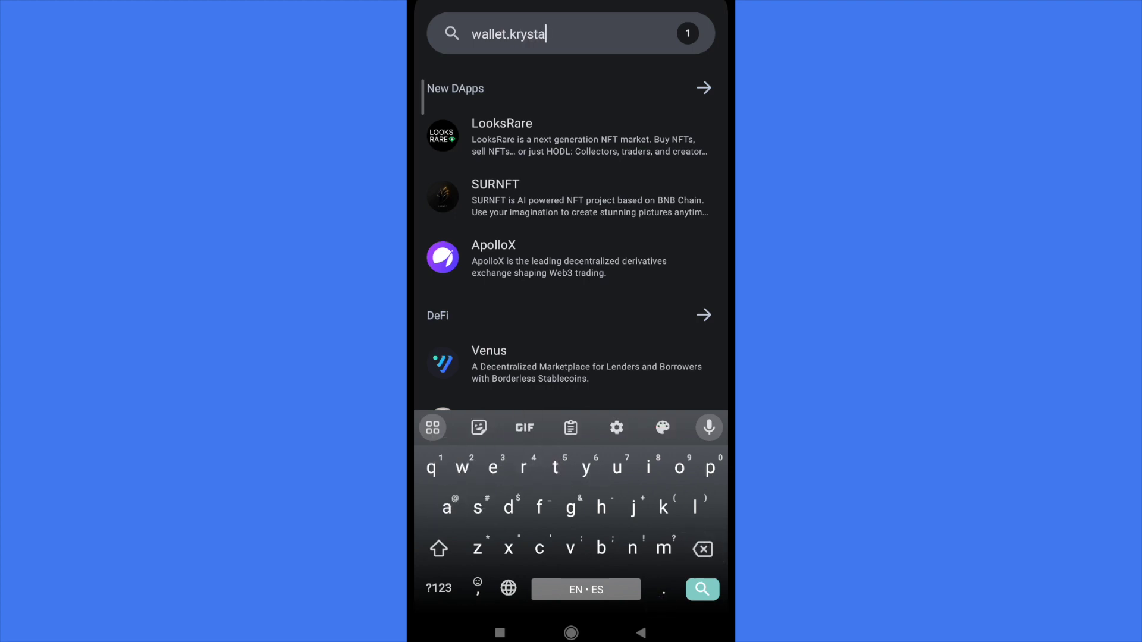
pyautogui.write('l.app')
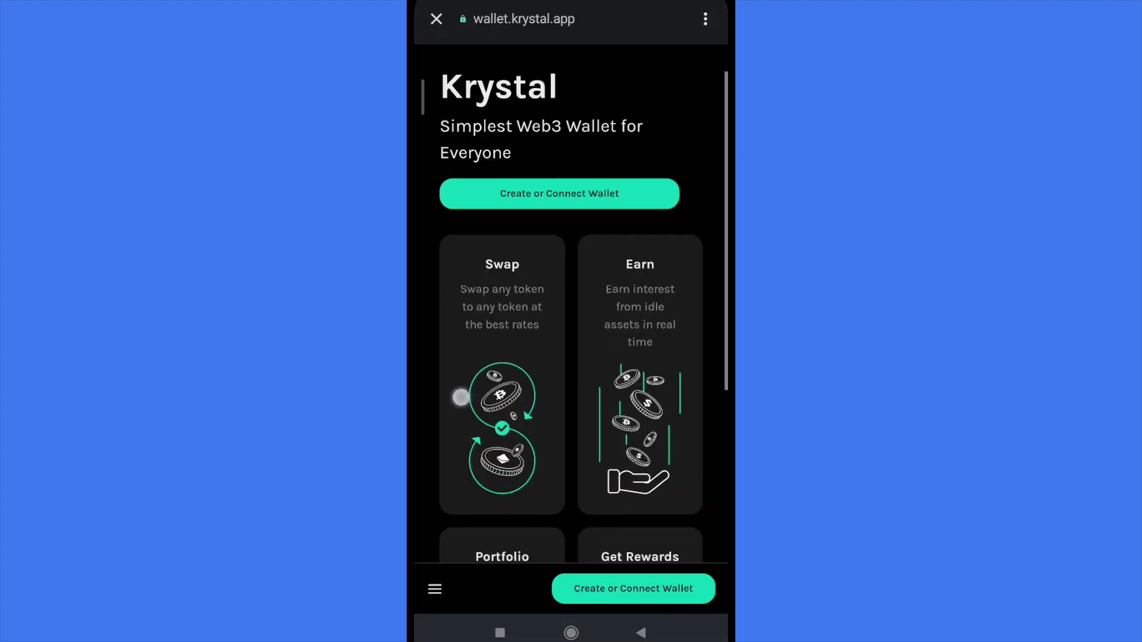
pyautogui.scroll(2, 506, 423)
# Choose Create or Connect Wallet, then Wallet Connect from Available Wallets
pyautogui.click(615, 590)
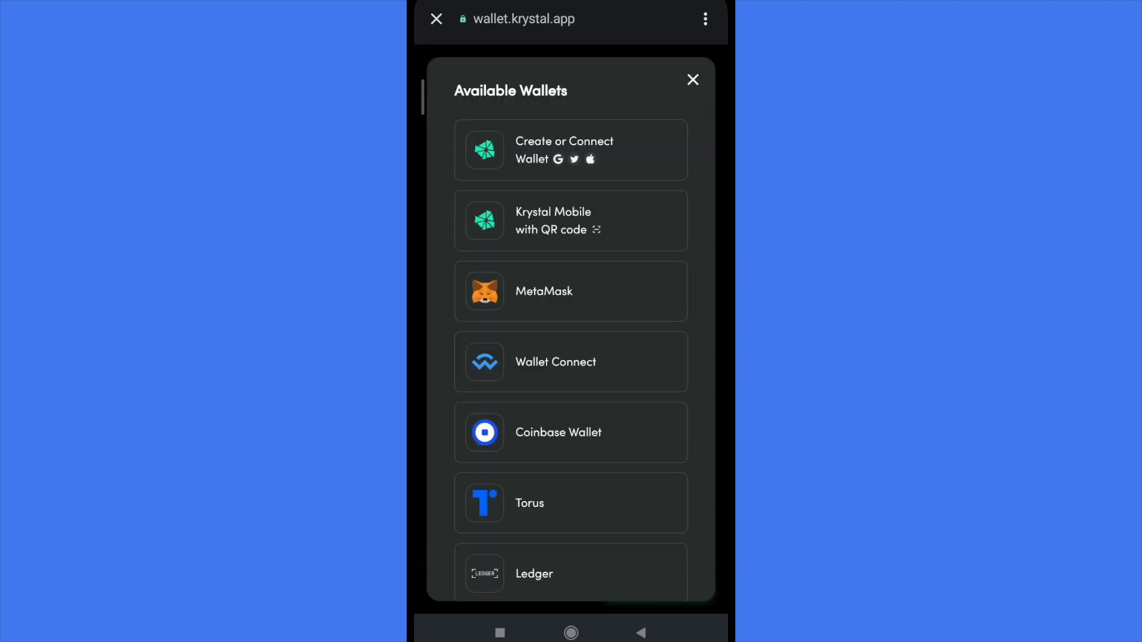
pyautogui.click(571, 362)
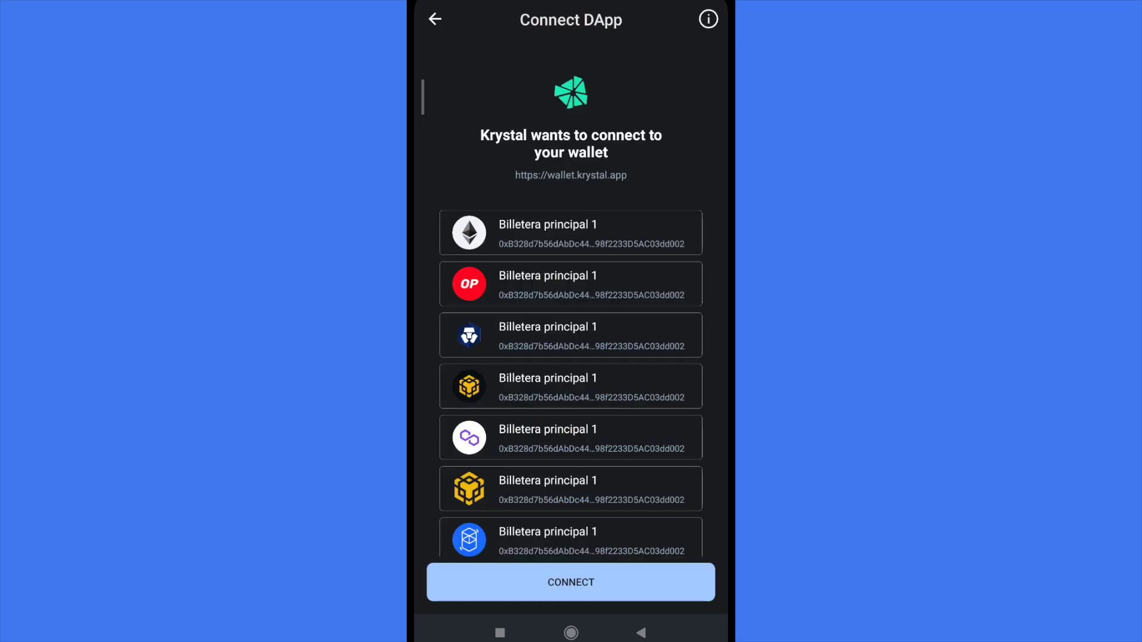
# Approve Krystal's connection request on the Connect DApp screen
pyautogui.click(571, 582)
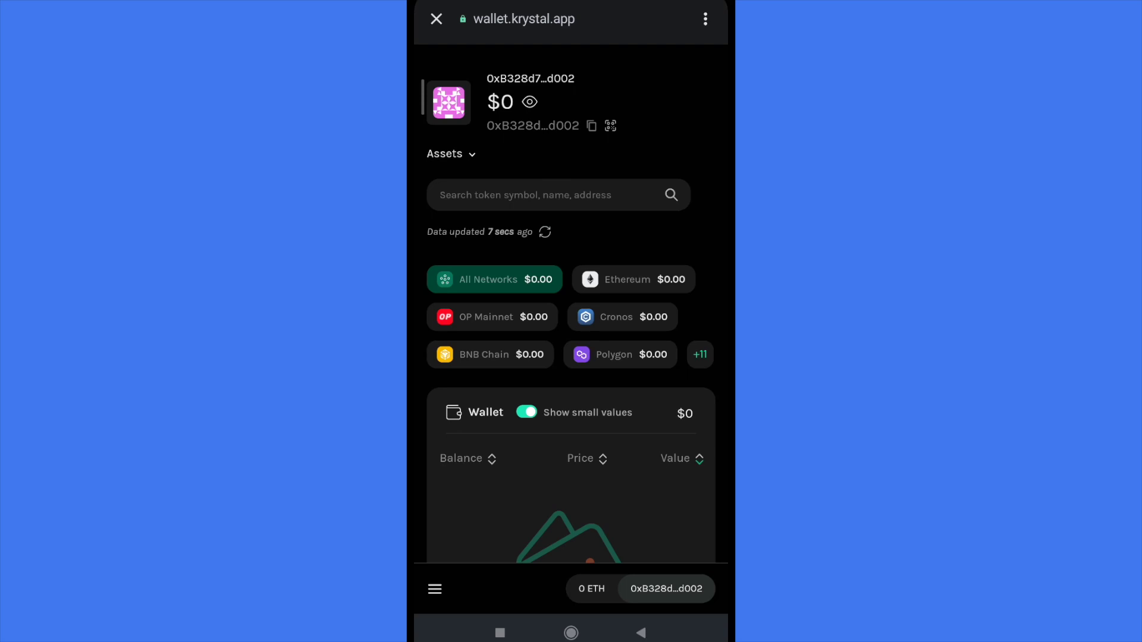
# Go to Token Approvals from Krystal's hamburger menu
pyautogui.click(435, 589)
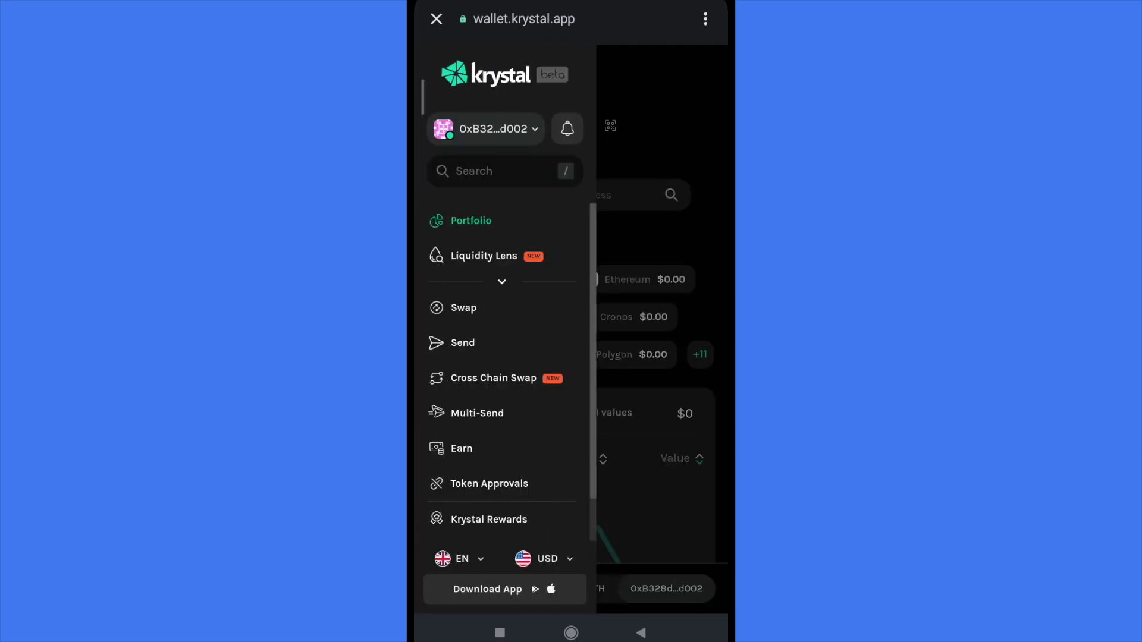
pyautogui.moveTo(478, 367); pyautogui.dragTo(465, 321)
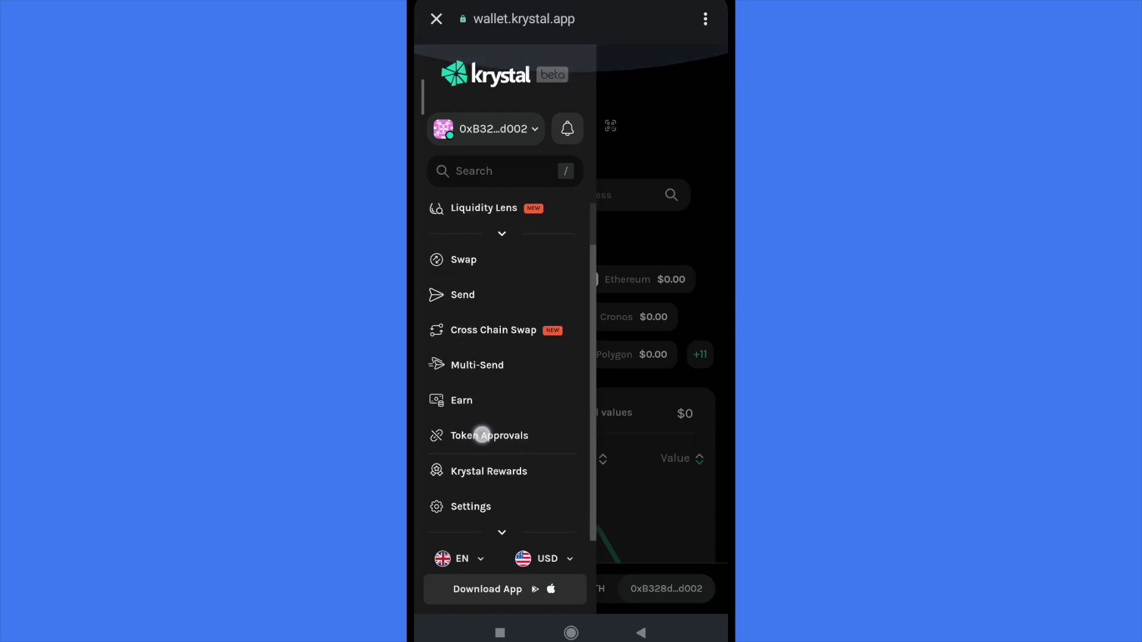
pyautogui.click(473, 434)
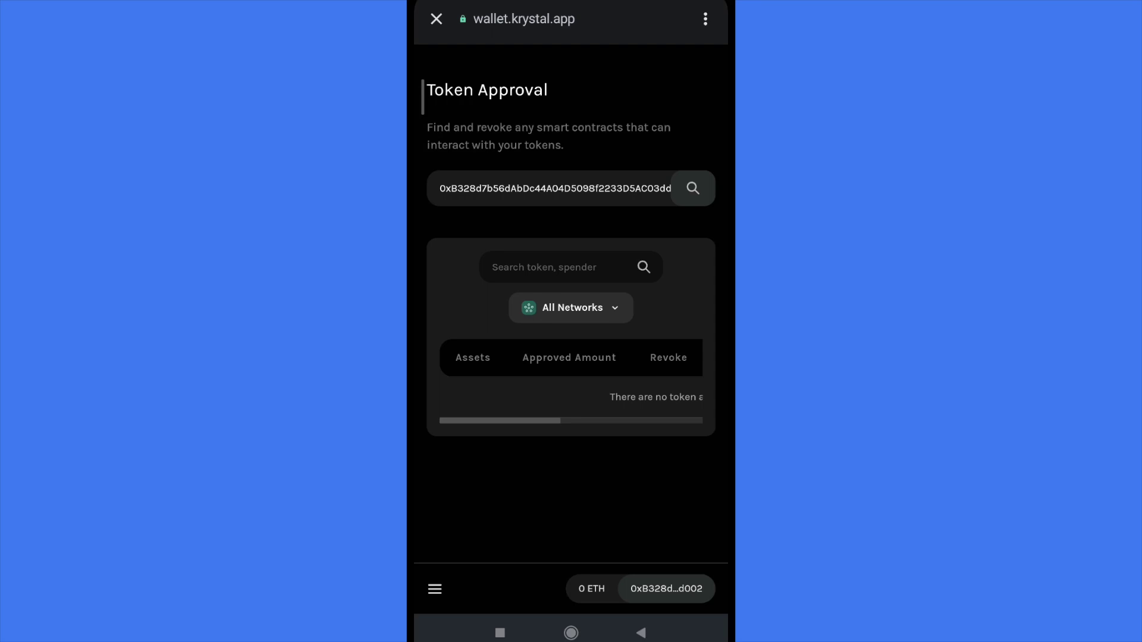
pyautogui.moveTo(492, 447)
pyautogui.mouseDown()
pyautogui.moveTo(487, 372)
pyautogui.moveTo(502, 469)
pyautogui.mouseUp()
# Filter token approvals to BNB Chain and scroll the table right to the Revoke column
pyautogui.click(603, 311)
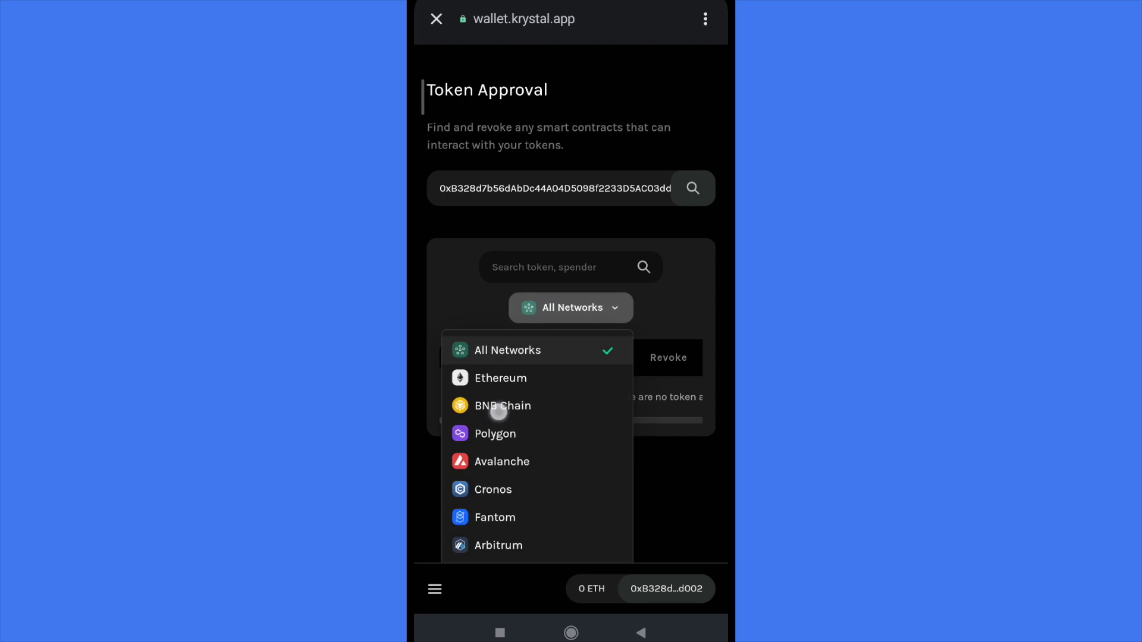
pyautogui.click(502, 406)
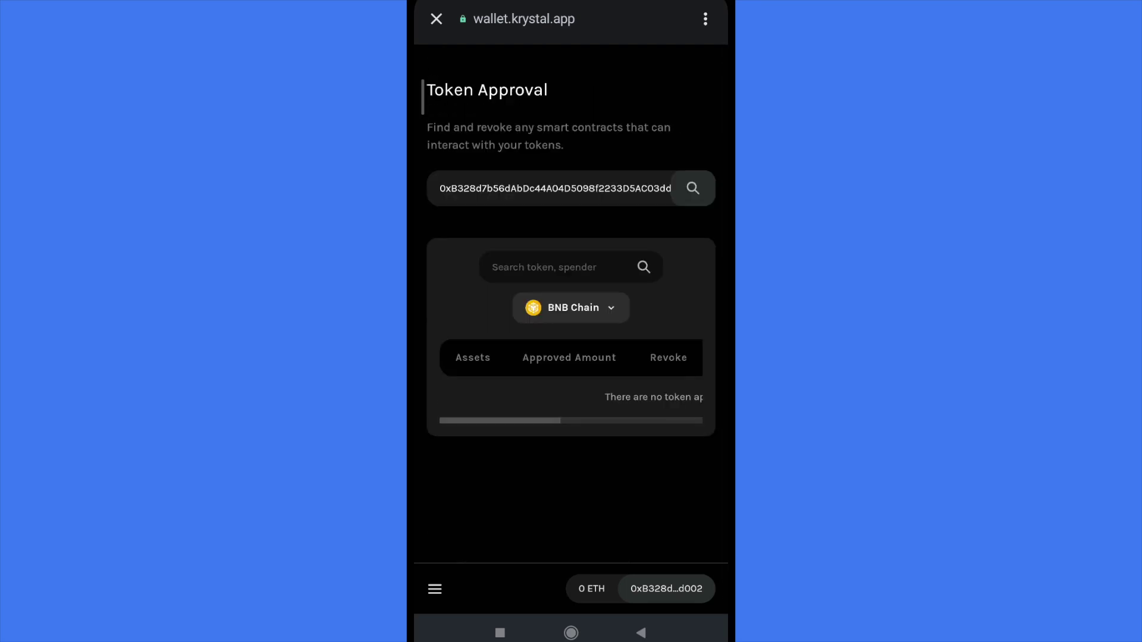
pyautogui.moveTo(510, 438); pyautogui.dragTo(586, 423)
pyautogui.moveTo(473, 426)
pyautogui.mouseDown()
pyautogui.moveTo(566, 425)
pyautogui.moveTo(590, 437)
pyautogui.mouseUp()
pyautogui.scroll(-1, 464, 263)
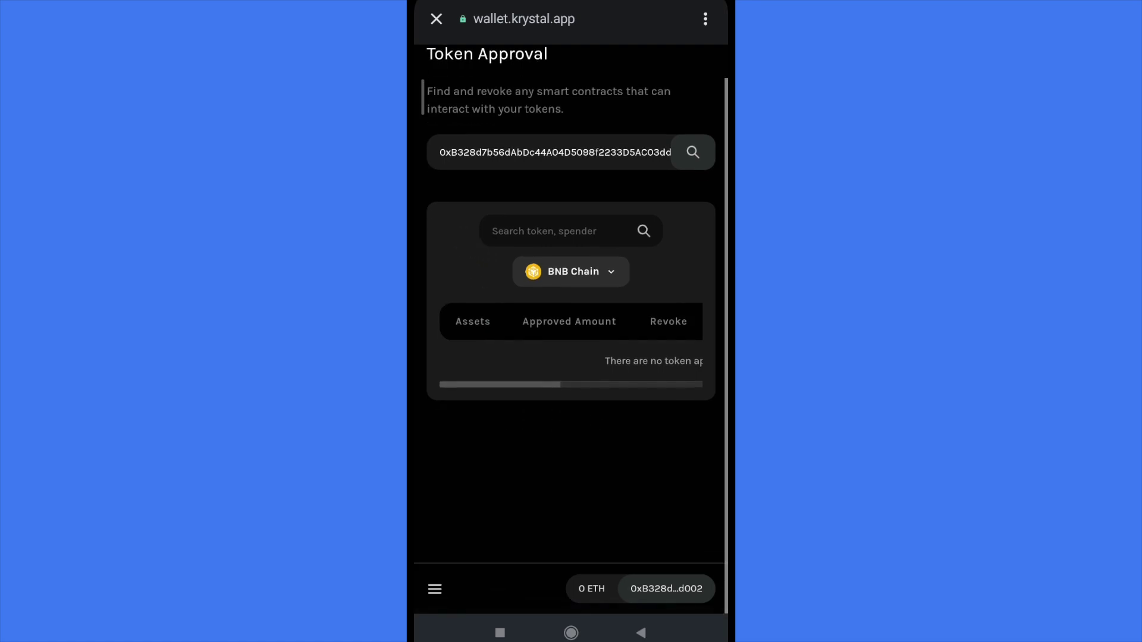
pyautogui.click(645, 393)
pyautogui.scroll(1, 645, 392)
pyautogui.click(535, 428)
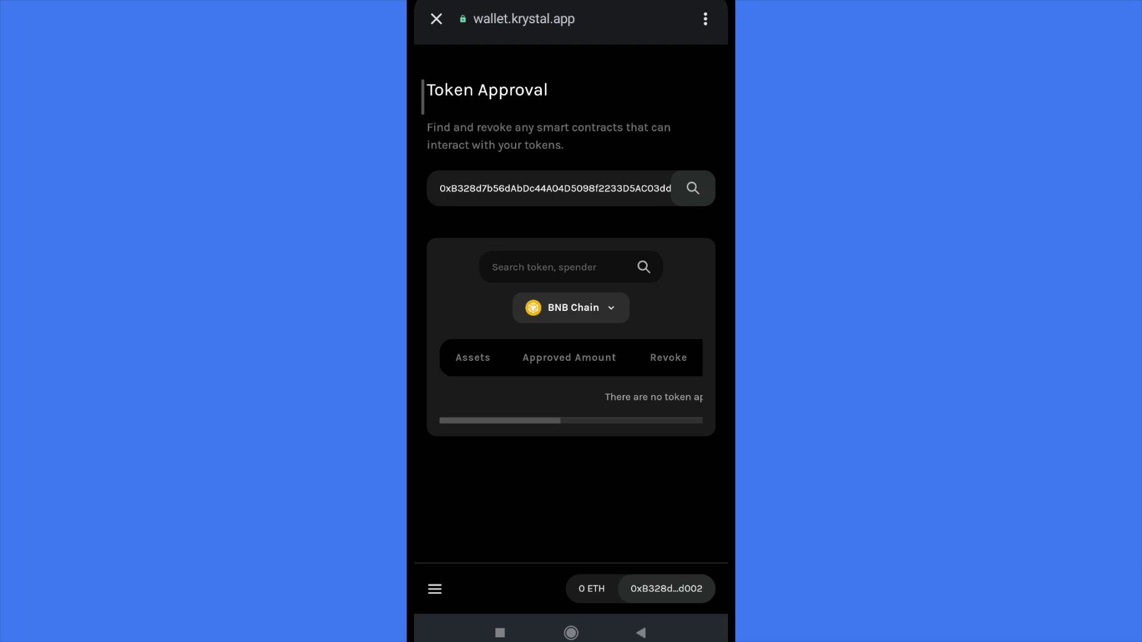
pyautogui.moveTo(502, 421); pyautogui.dragTo(669, 421)
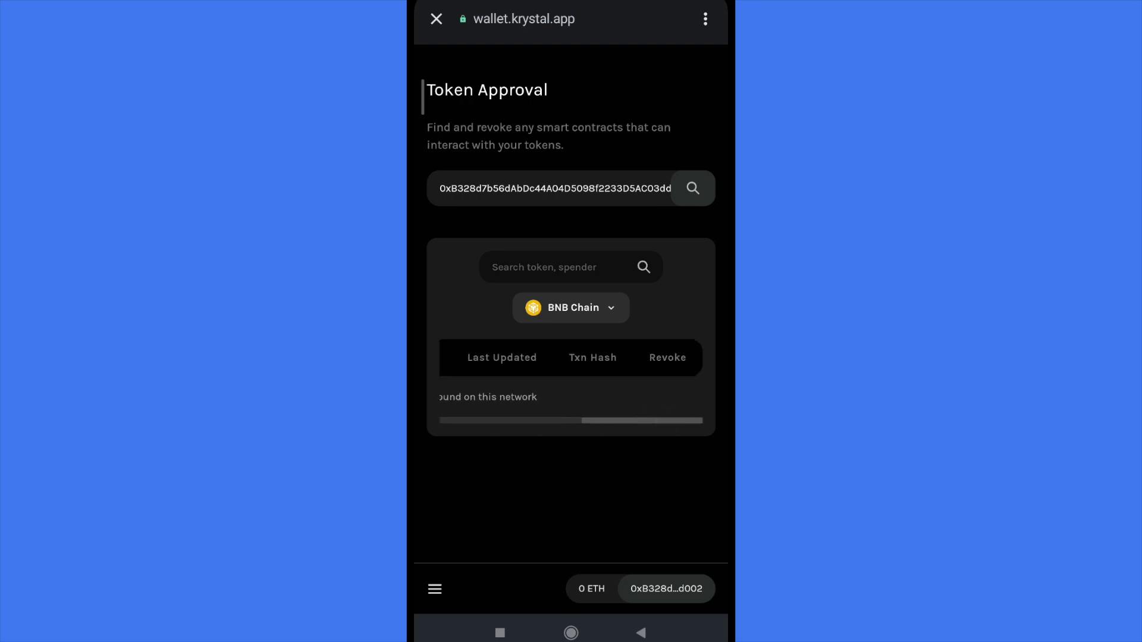
pyautogui.click(667, 364)
pyautogui.moveTo(607, 413); pyautogui.dragTo(470, 432)
pyautogui.click(435, 589)
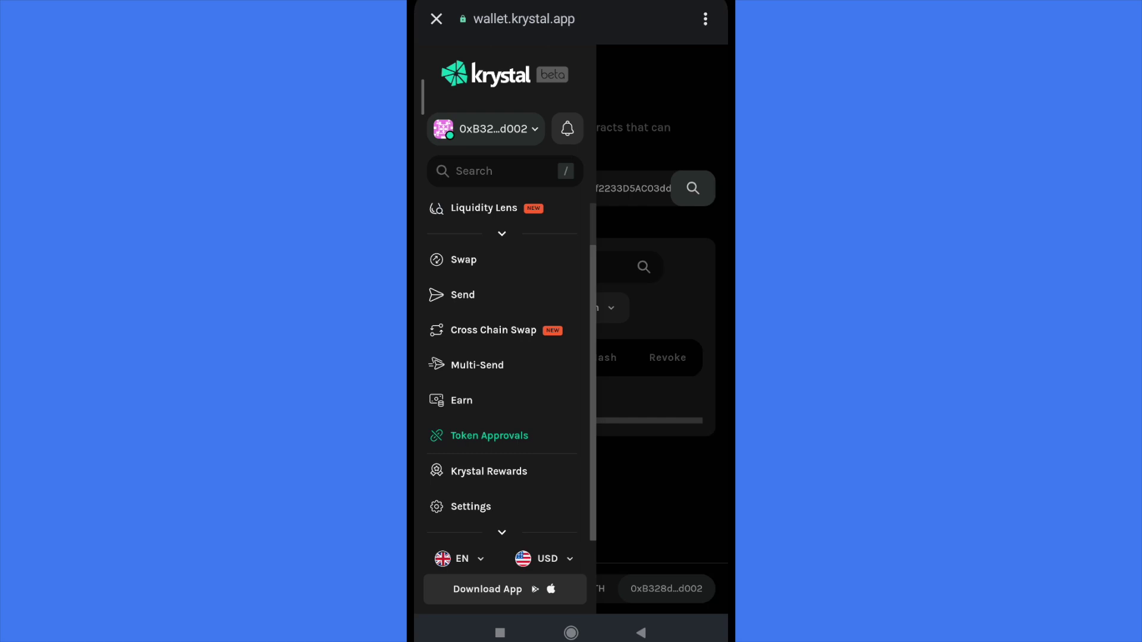
pyautogui.click(662, 460)
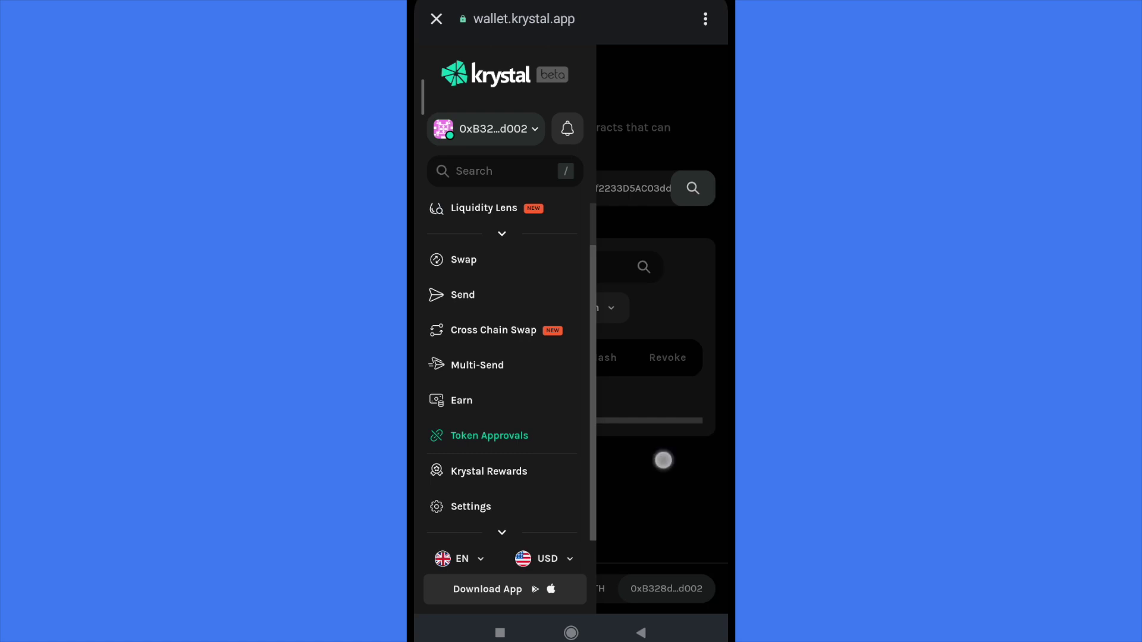